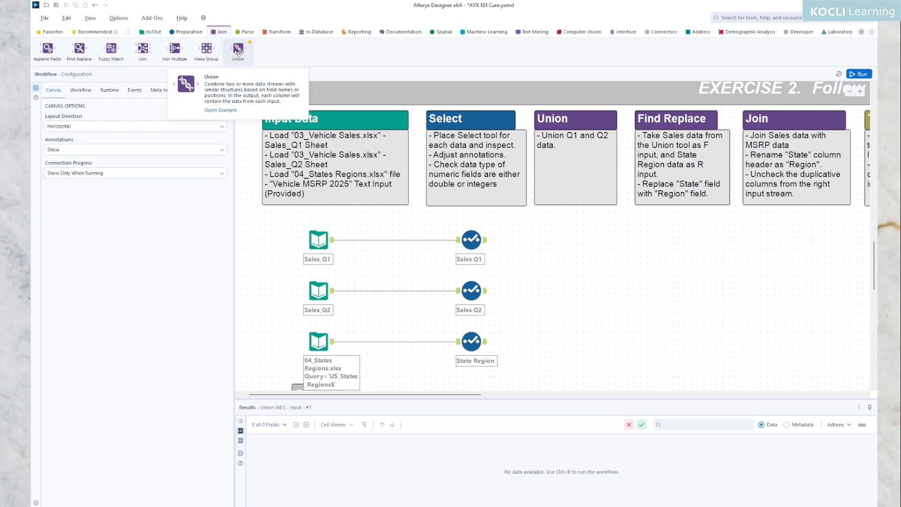
Add a Union tool from the Join palette and connect the Sales Q1 and Sales Q2 Select outputs to it
{"action": "left_click_drag", "start_coordinate": [238, 53], "coordinate": [577, 261]}
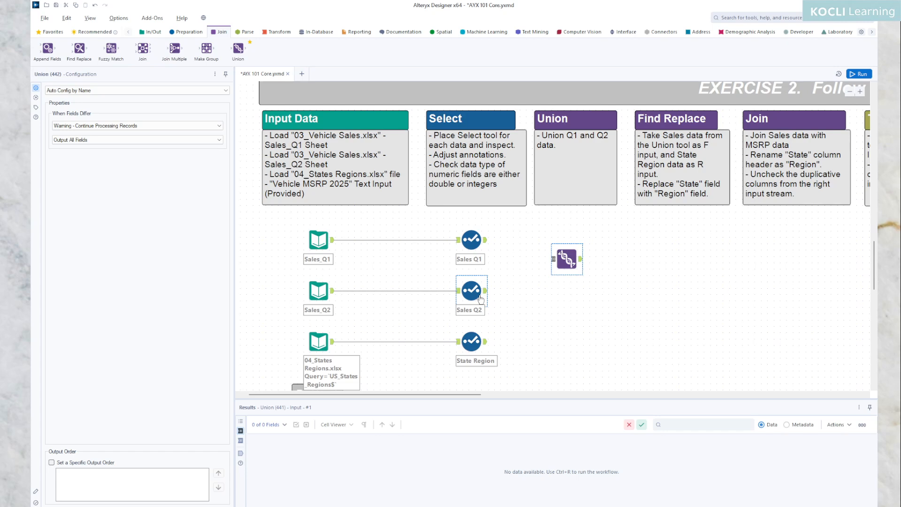
{"action": "mouse_move", "coordinate": [486, 239]}
{"action": "left_mouse_down"}
{"action": "mouse_move", "coordinate": [543, 253]}
{"action": "mouse_move", "coordinate": [554, 268]}
{"action": "left_mouse_up"}
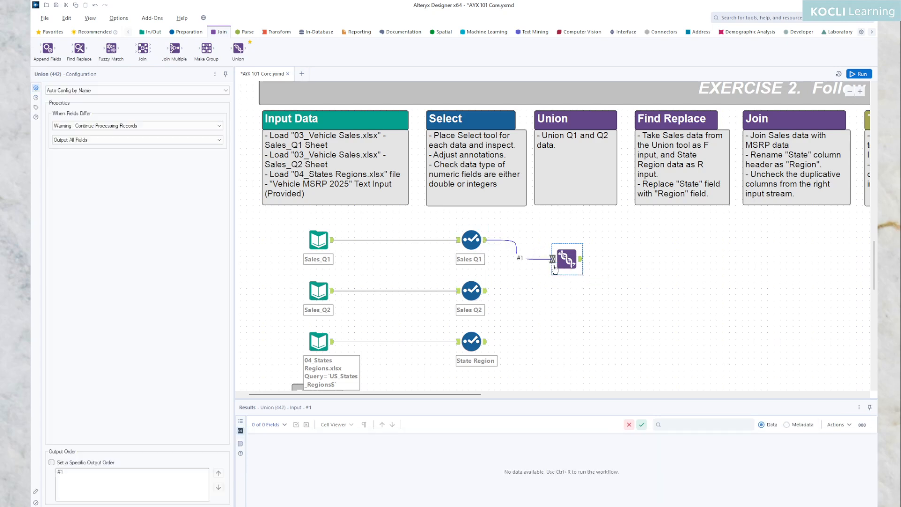
{"action": "left_click_drag", "start_coordinate": [487, 290], "coordinate": [553, 267]}
{"action": "scroll", "coordinate": [562, 285], "scroll_direction": "up", "scroll_amount": 2}
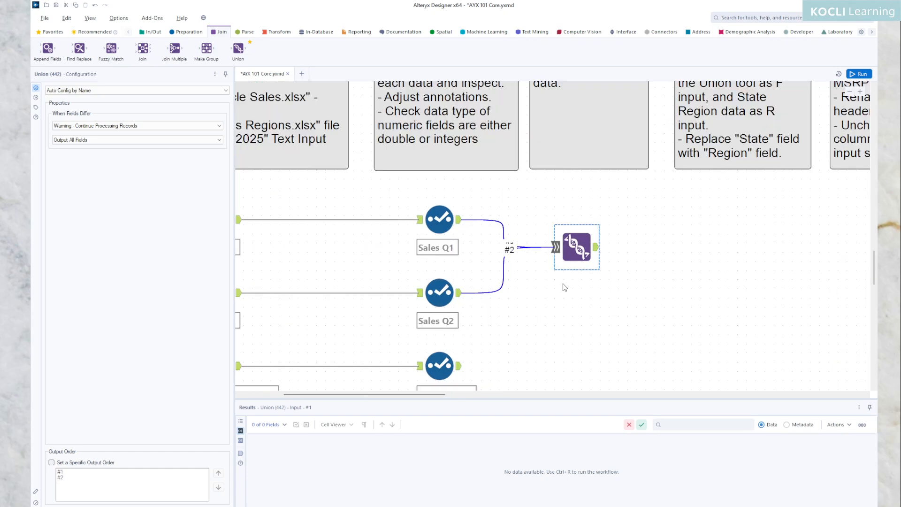
{"action": "scroll", "coordinate": [559, 293], "scroll_direction": "up", "scroll_amount": 1}
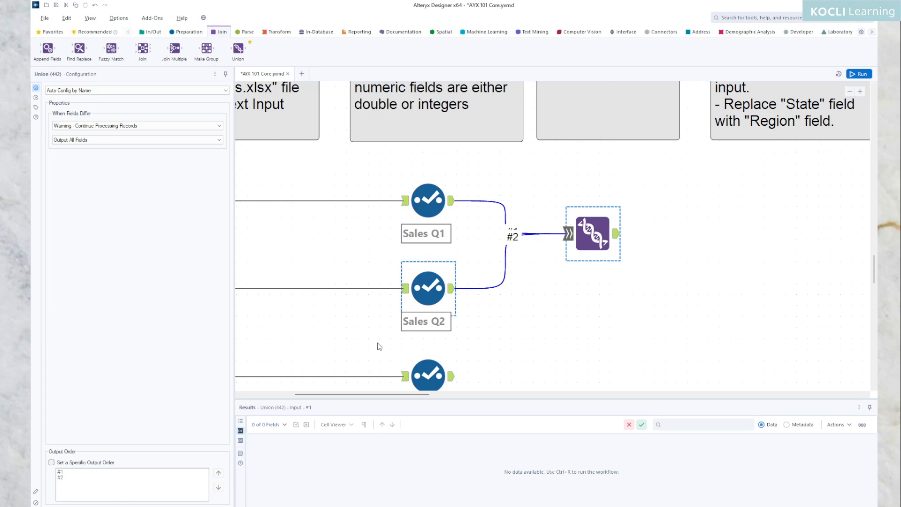
{"action": "scroll", "coordinate": [512, 325], "scroll_direction": "down", "scroll_amount": 3}
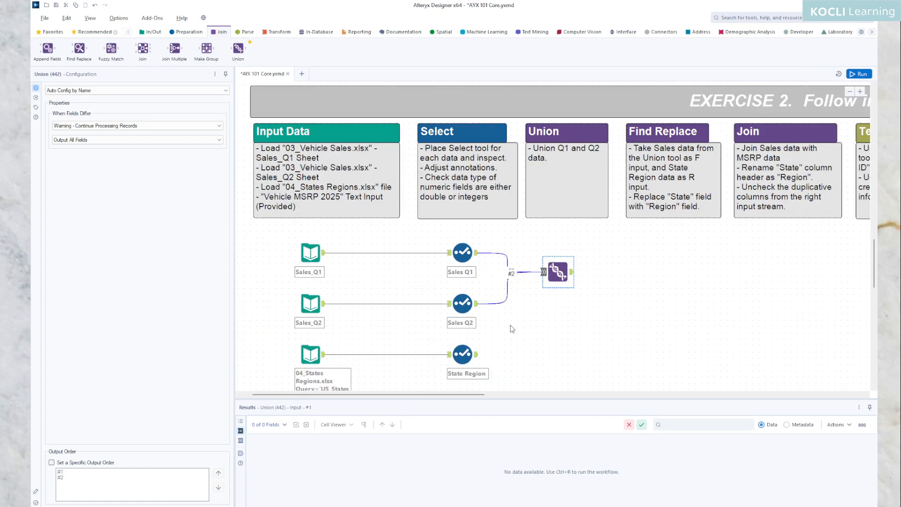
Open the Union's field-matching mode dropdown, currently set to Auto Config by Name
{"action": "left_click_drag", "start_coordinate": [512, 325], "coordinate": [515, 317]}
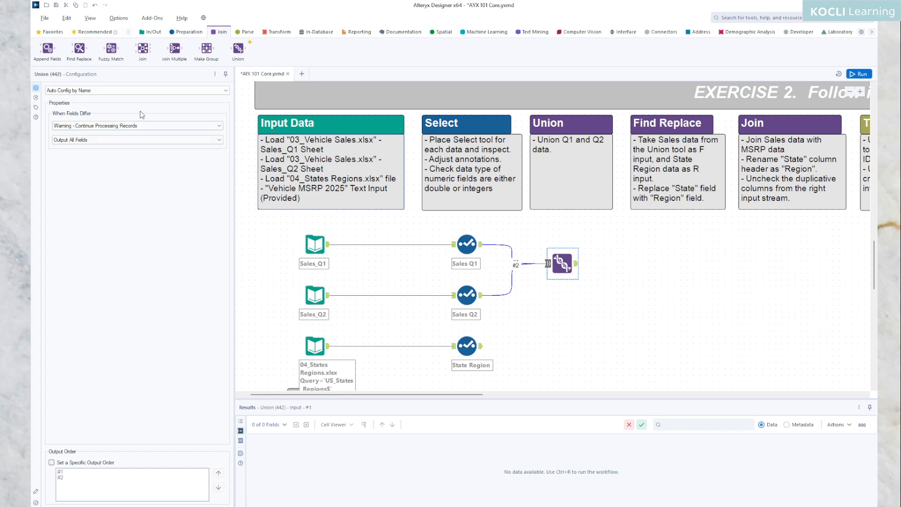
{"action": "left_click", "coordinate": [227, 90]}
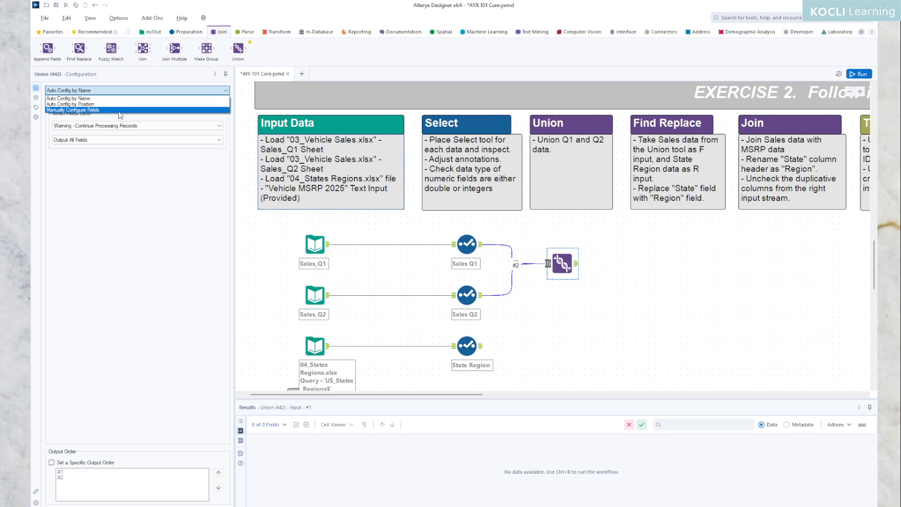
Preview Manually Configure Fields in the Union, then set it back to Auto Config by Name
{"action": "left_click", "coordinate": [88, 110]}
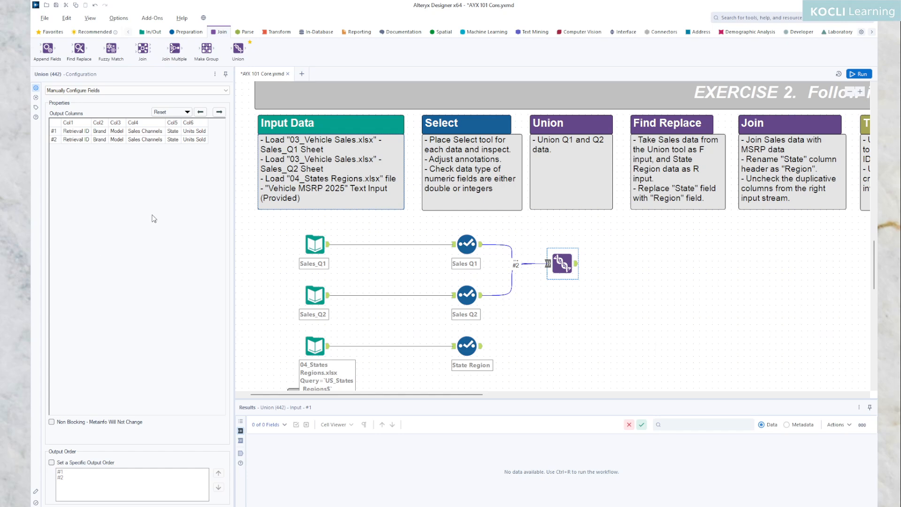
{"action": "left_click", "coordinate": [153, 132]}
{"action": "left_click", "coordinate": [226, 92]}
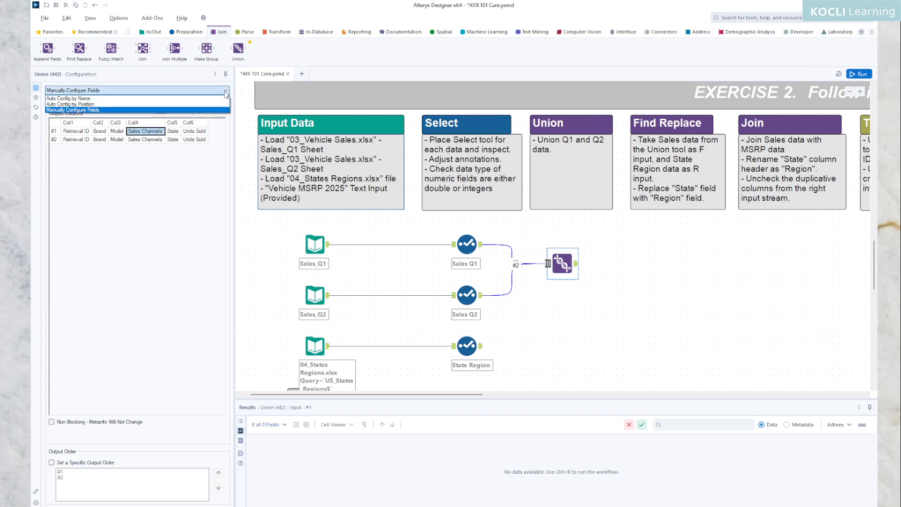
{"action": "left_click", "coordinate": [122, 99]}
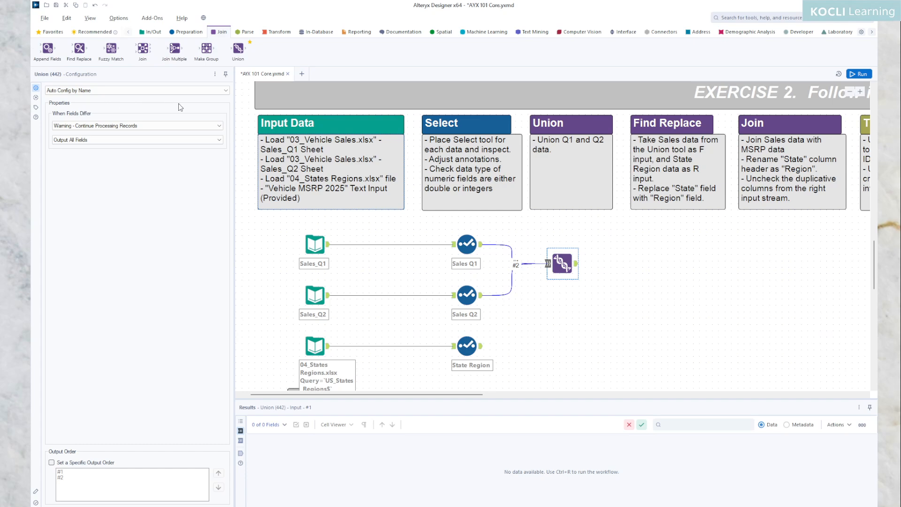
{"action": "left_click", "coordinate": [215, 126]}
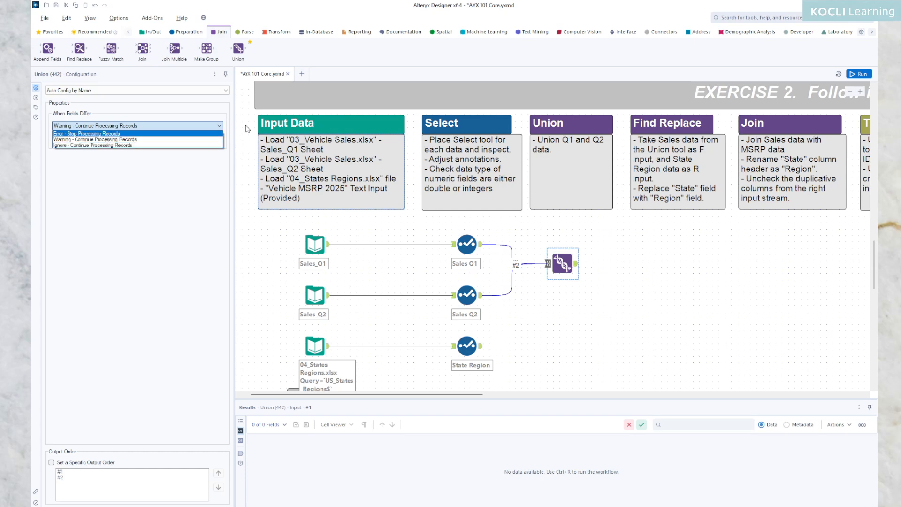
{"action": "left_click", "coordinate": [194, 208]}
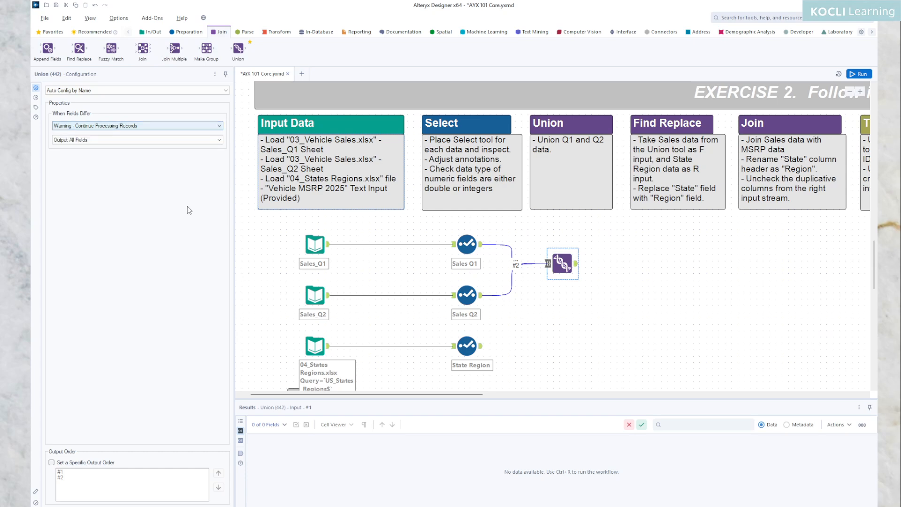
{"action": "left_click", "coordinate": [181, 140]}
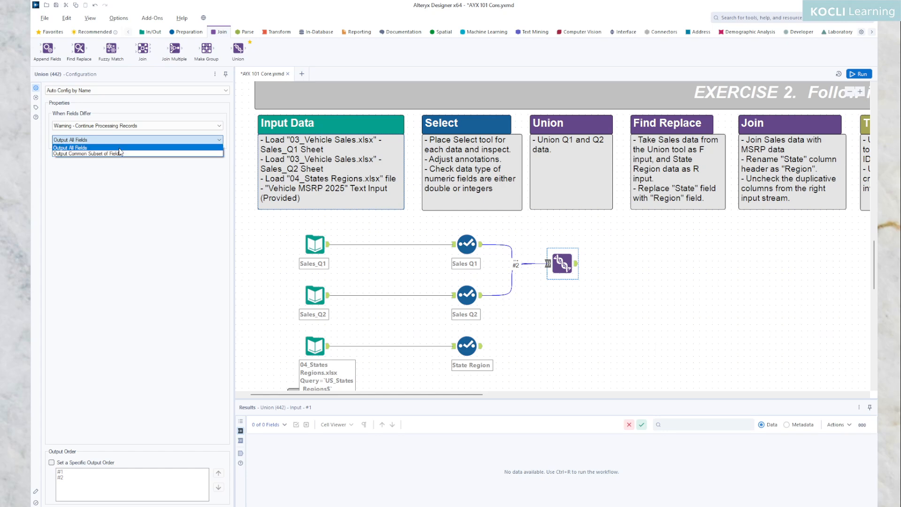
{"action": "left_click", "coordinate": [187, 206]}
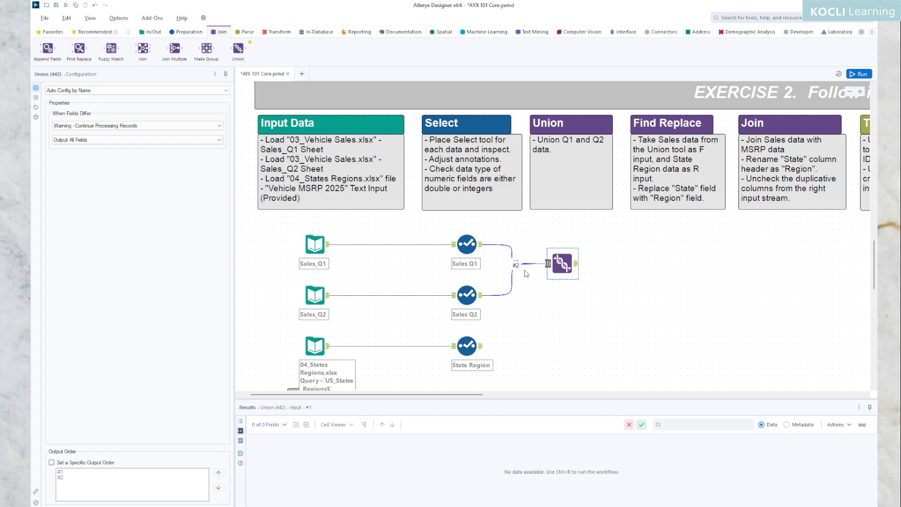
Check the Sales Q1 and Sales Q2 Select tools' settings and run the workflow
{"action": "left_click", "coordinate": [481, 248]}
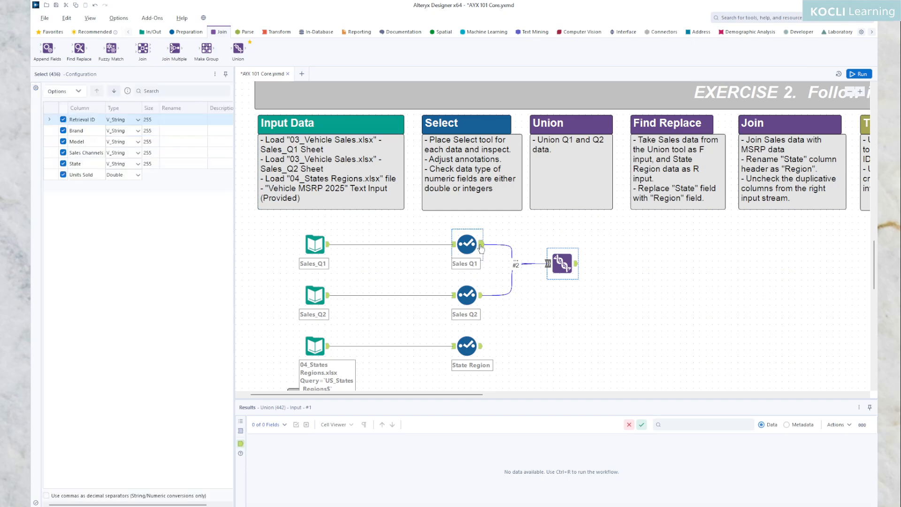
{"action": "left_click", "coordinate": [481, 296]}
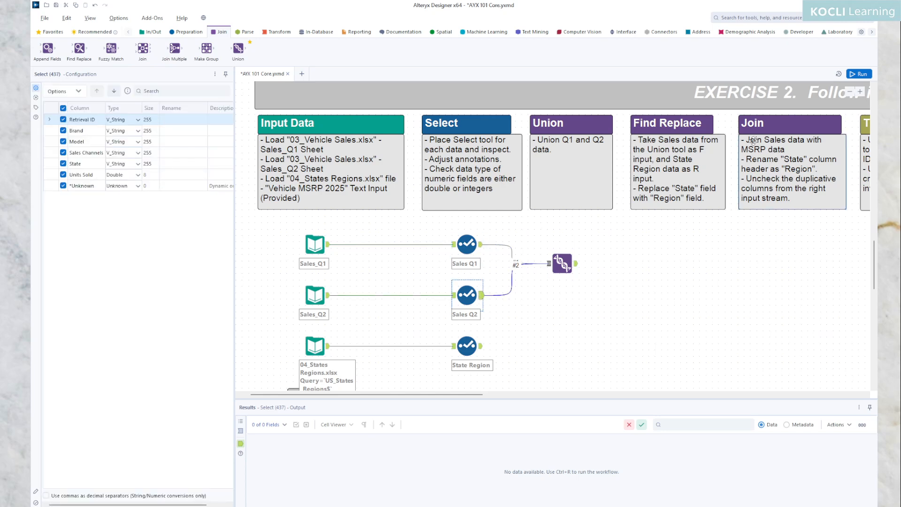
{"action": "left_click", "coordinate": [635, 246]}
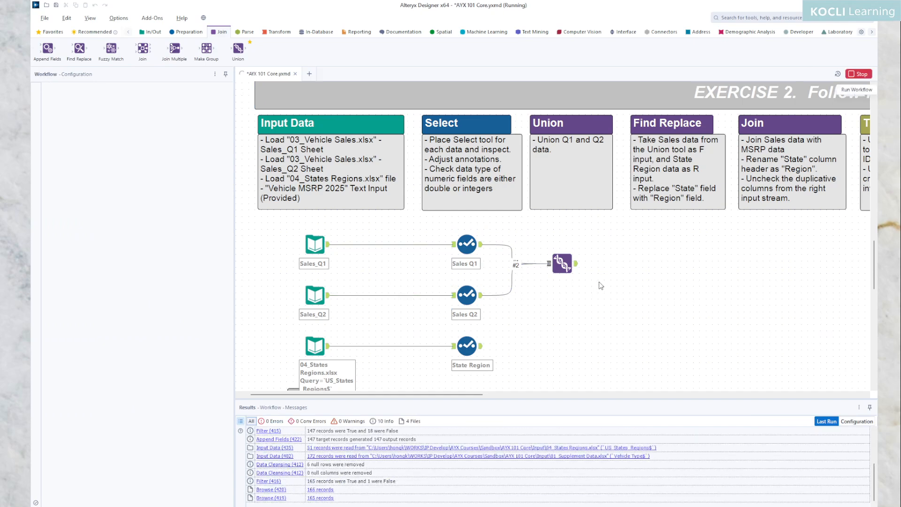
Compare record counts: Sales Q1 has 16,061, Sales Q2 16,053, and the Union 32,114
{"action": "left_click", "coordinate": [481, 245]}
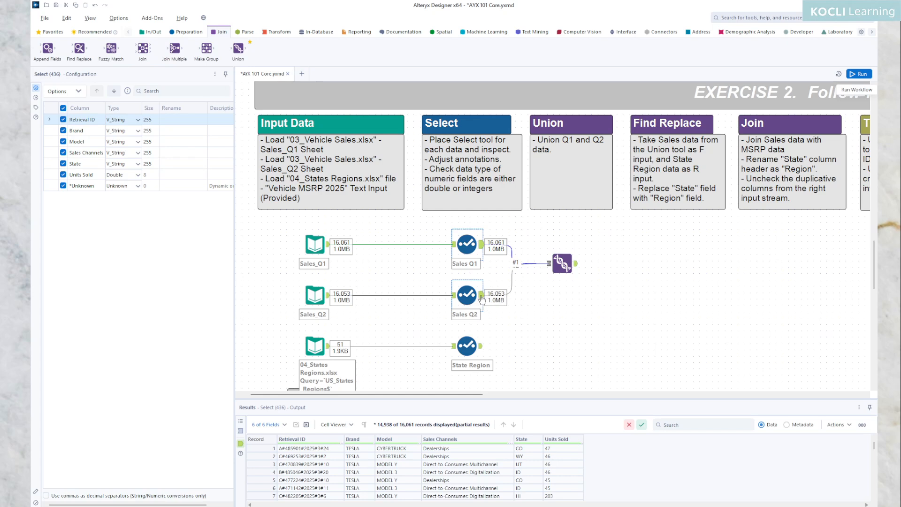
{"action": "left_click", "coordinate": [481, 296]}
{"action": "left_click", "coordinate": [482, 247]}
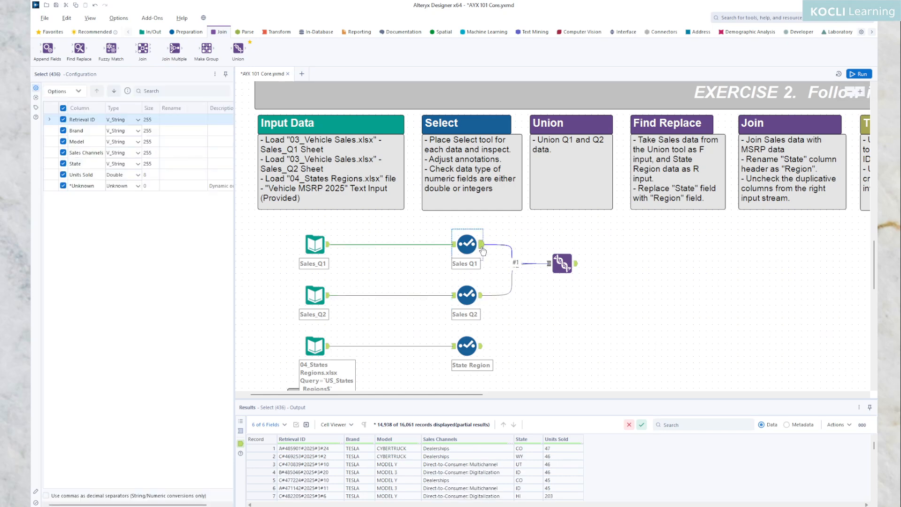
{"action": "left_click", "coordinate": [483, 303], "text": "ctrl"}
{"action": "left_click", "coordinate": [482, 302]}
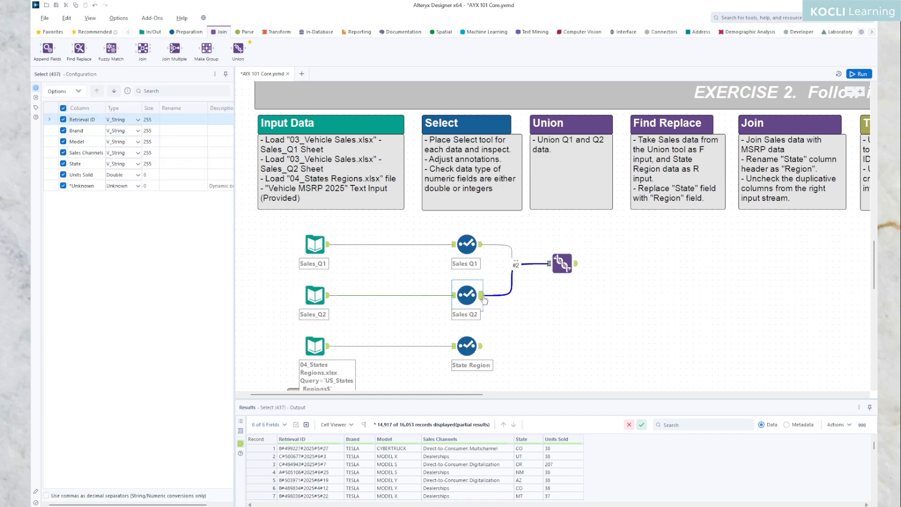
{"action": "left_click", "coordinate": [483, 248]}
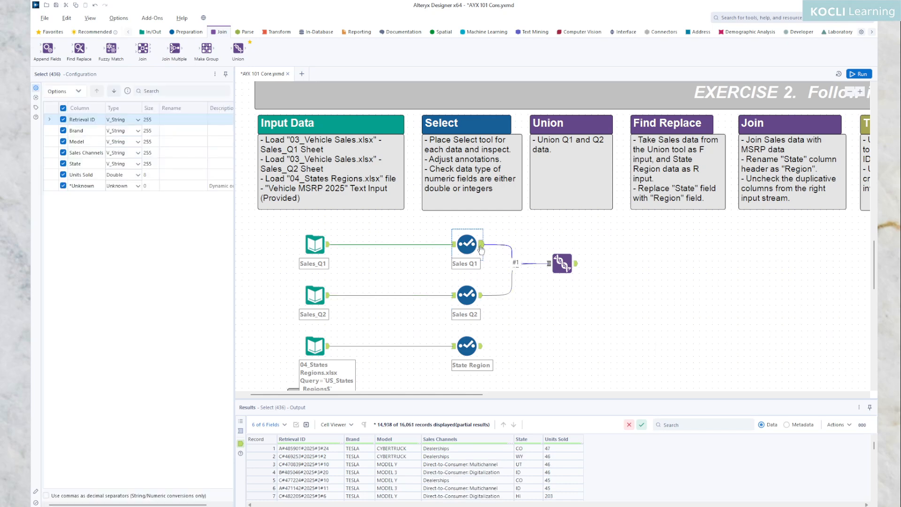
{"action": "left_click", "coordinate": [562, 264]}
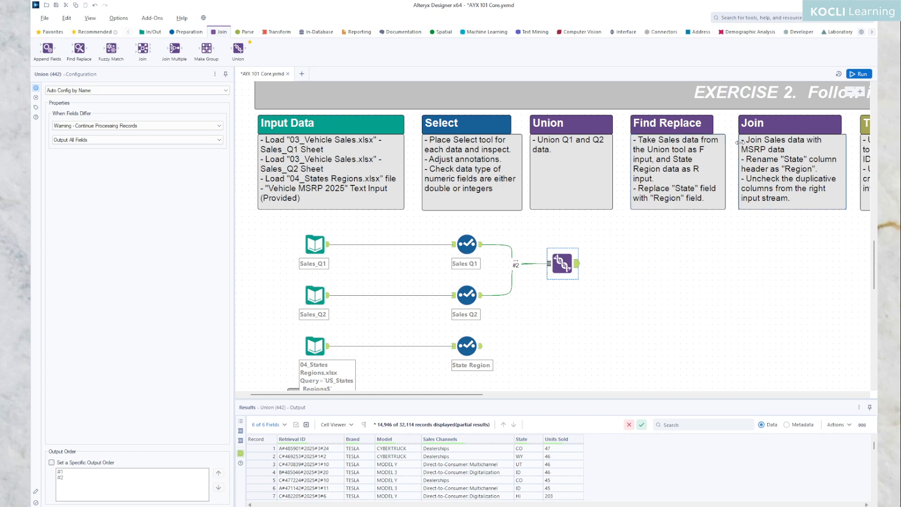
Rerun, recheck the Sales Q1, Sales Q2 and Union outputs, then review messages showing 0 errors
{"action": "left_click", "coordinate": [858, 75]}
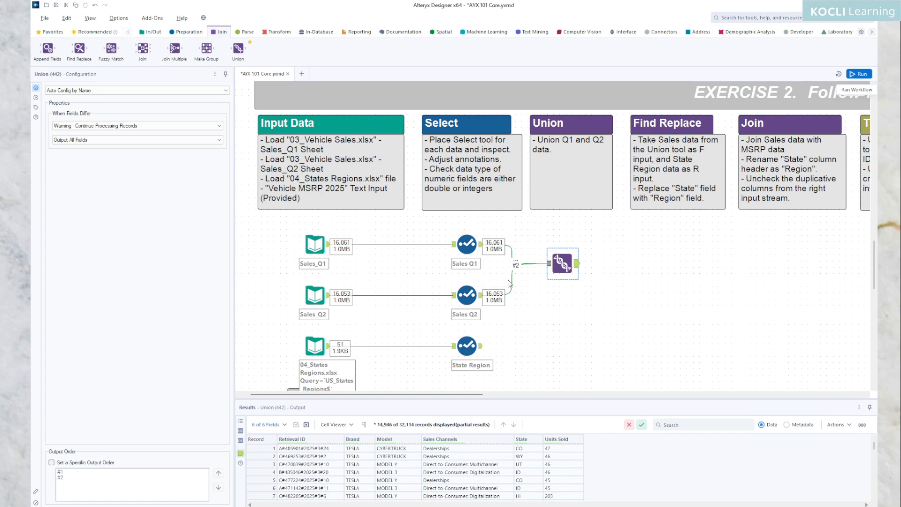
{"action": "left_click", "coordinate": [482, 247]}
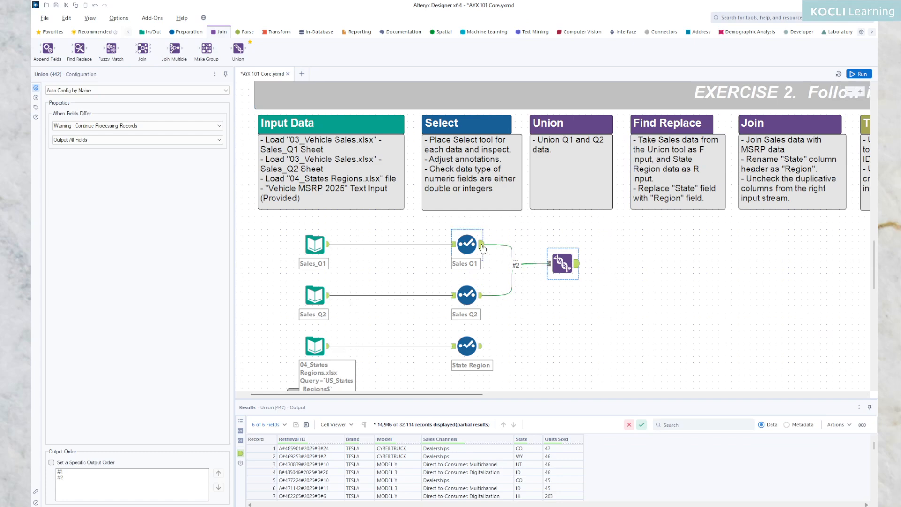
{"action": "left_click", "coordinate": [483, 248]}
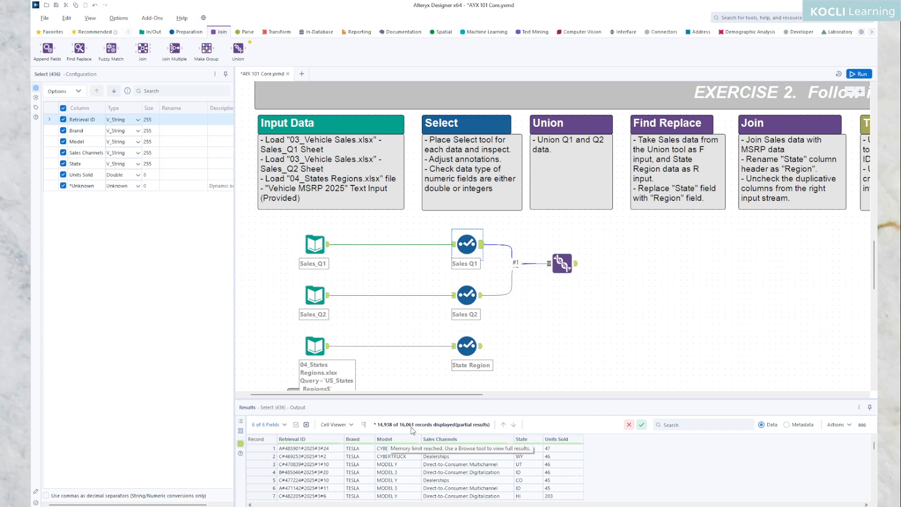
{"action": "left_click", "coordinate": [467, 295]}
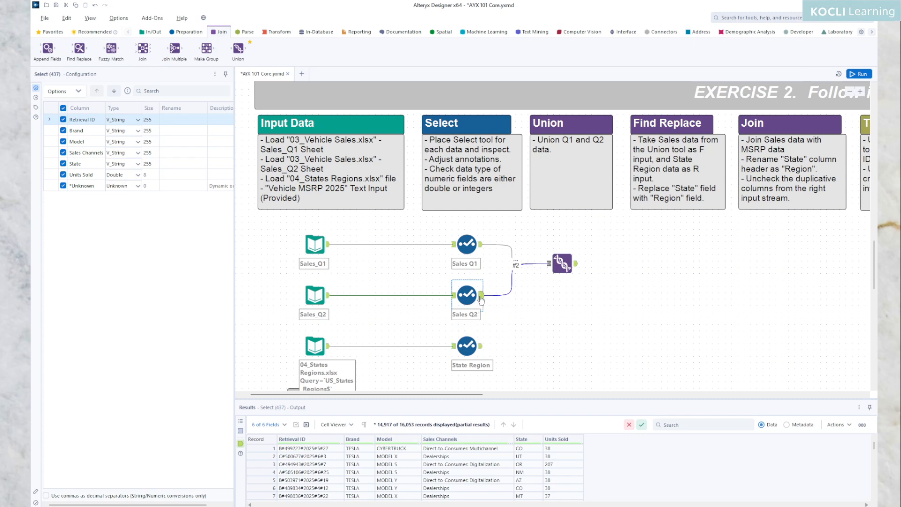
{"action": "left_click", "coordinate": [577, 269]}
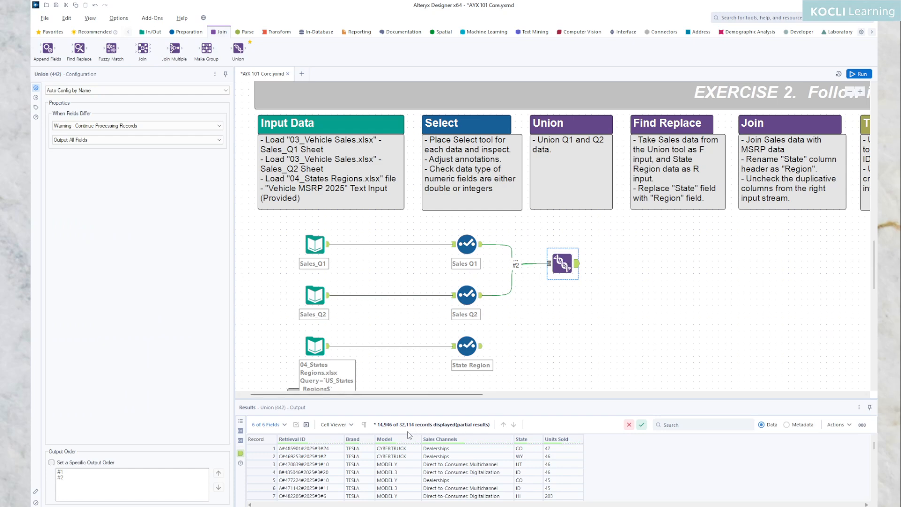
{"action": "mouse_move", "coordinate": [407, 430]}
{"action": "left_click", "coordinate": [650, 291]}
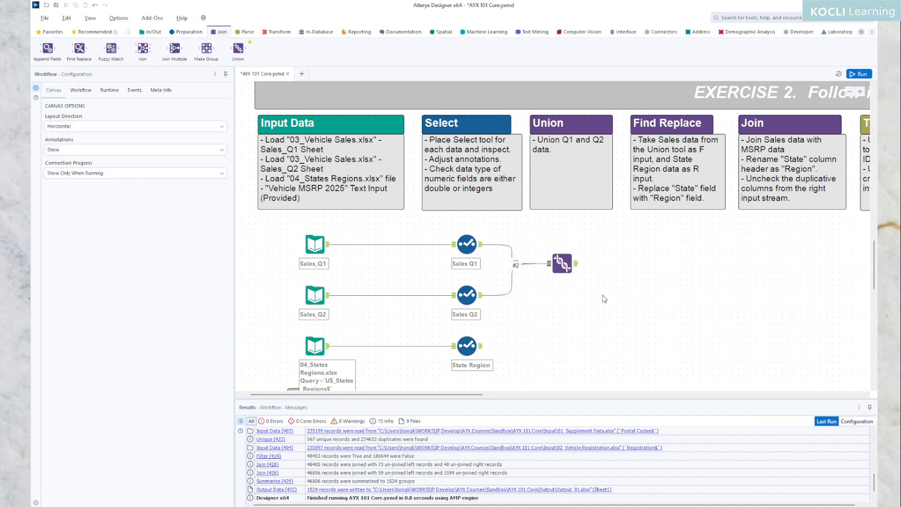